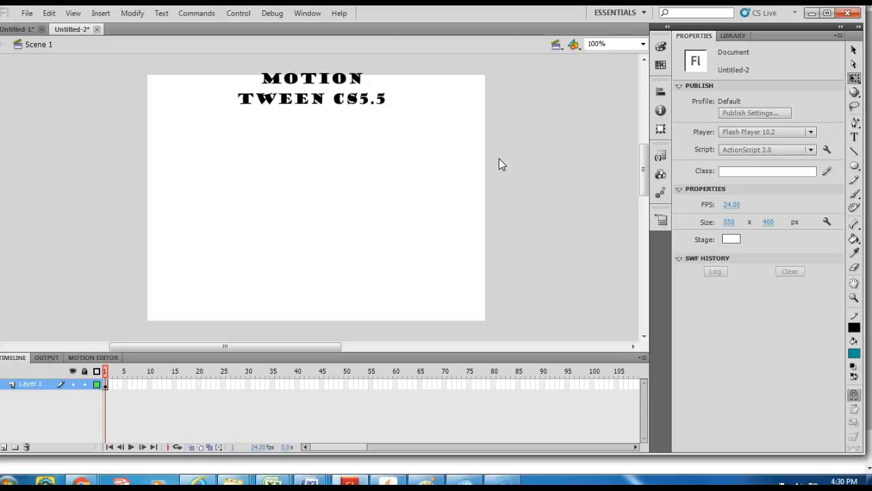
Step: Add a new layer above Layer 1, name it "motion tween" and select its first frame
{"action": "left_click", "coordinate": [3, 447]}
{"action": "left_click", "coordinate": [47, 383]}
{"action": "double_click", "coordinate": [47, 384]}
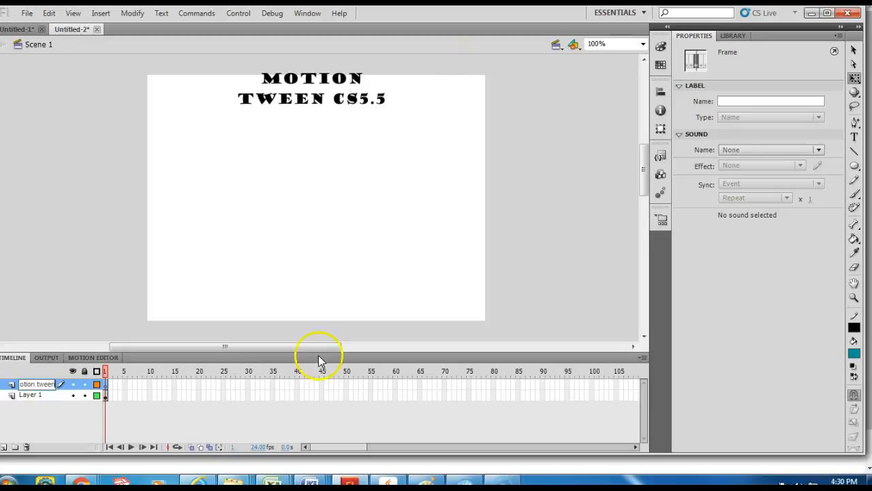
{"action": "left_click", "coordinate": [104, 385]}
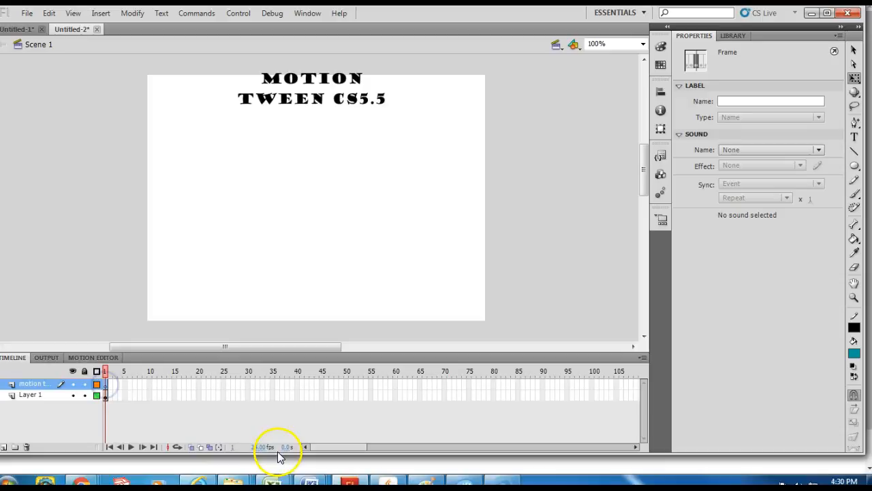
{"action": "left_click", "coordinate": [860, 172]}
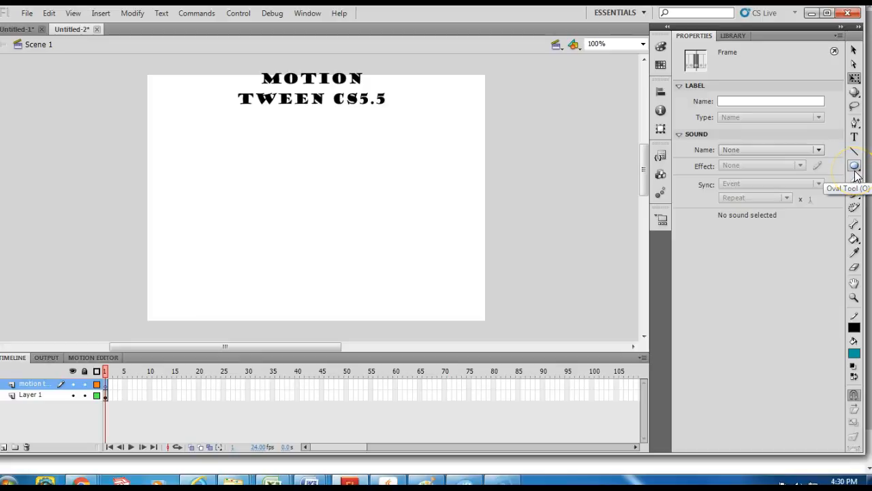
{"action": "left_click", "coordinate": [414, 140]}
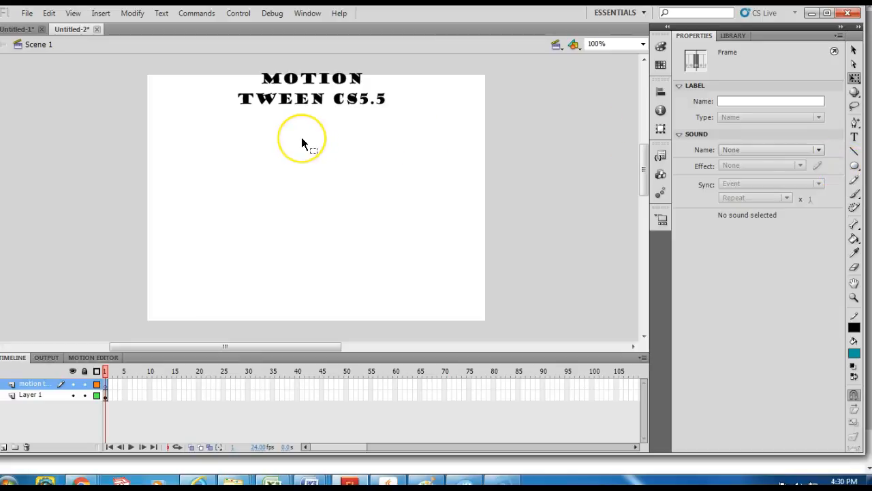
Step: Import flower.jpg to the stage without replacing existing library items, and display the document's library
{"action": "left_click", "coordinate": [28, 13]}
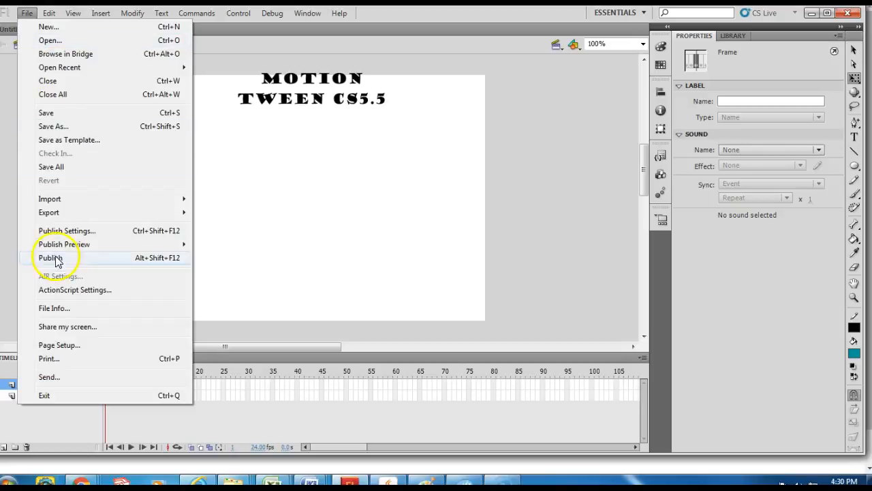
{"action": "mouse_move", "coordinate": [61, 198]}
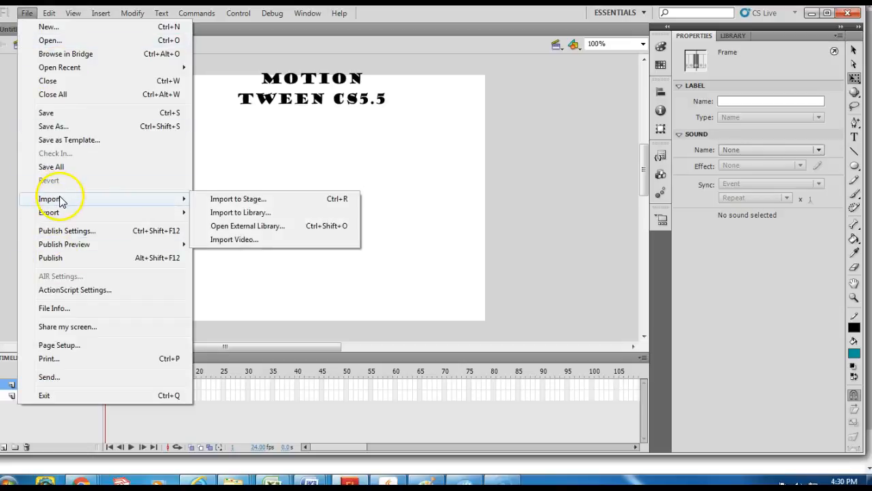
{"action": "left_click", "coordinate": [278, 206]}
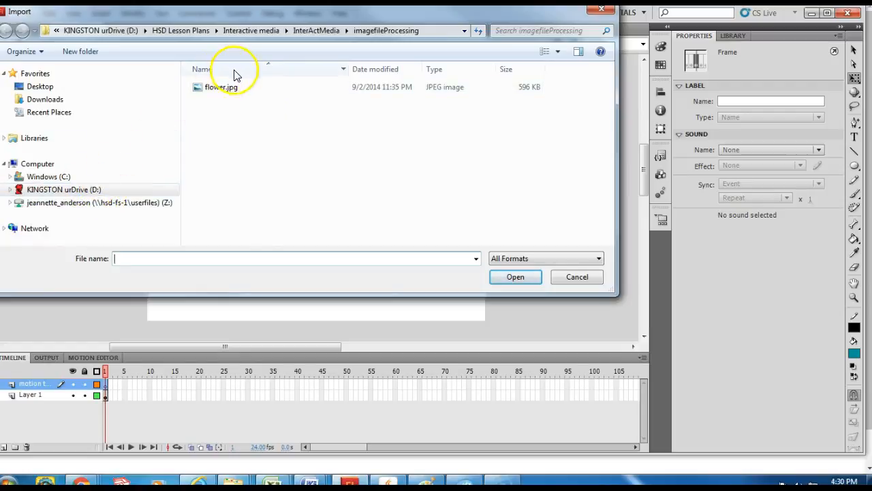
{"action": "left_click", "coordinate": [216, 89]}
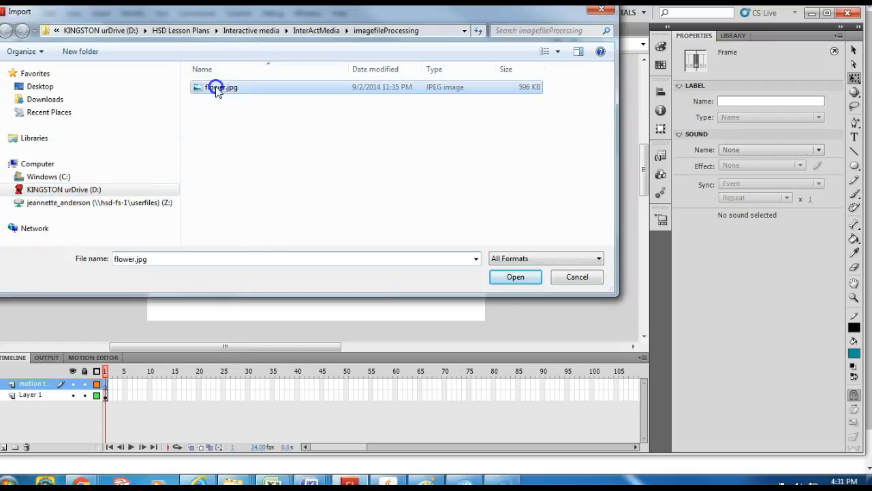
{"action": "left_click", "coordinate": [515, 278]}
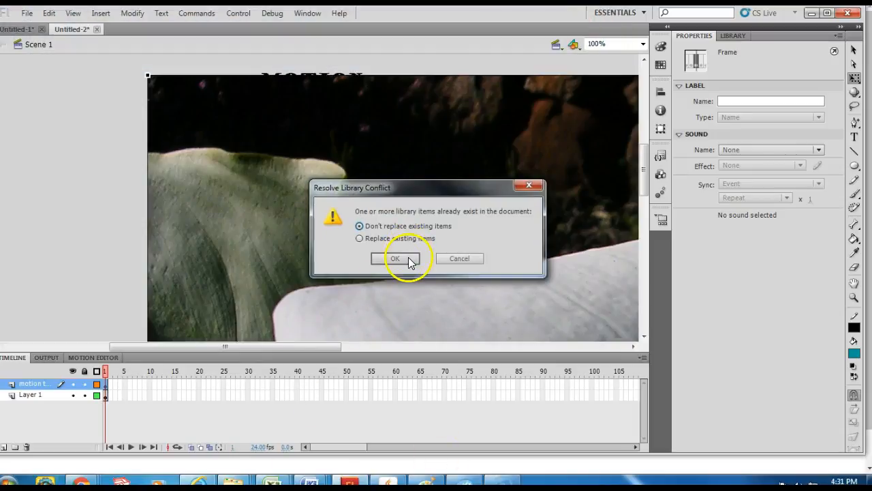
{"action": "left_click", "coordinate": [409, 261]}
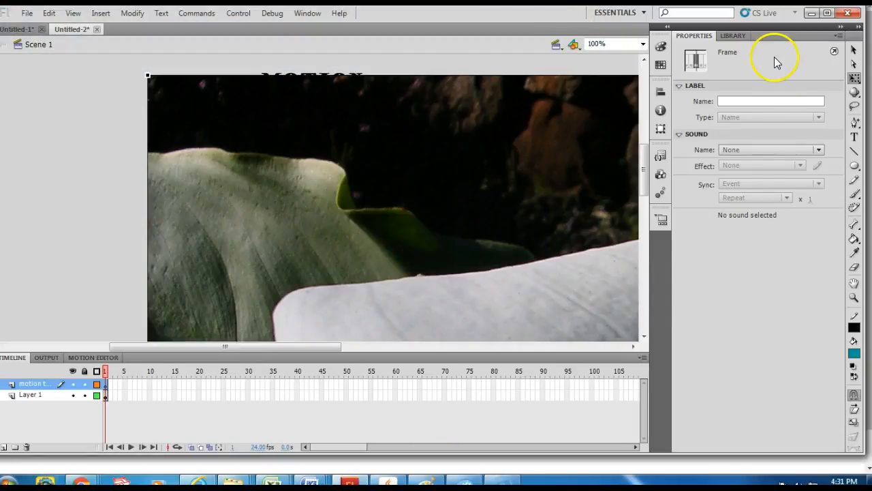
{"action": "left_click", "coordinate": [739, 35]}
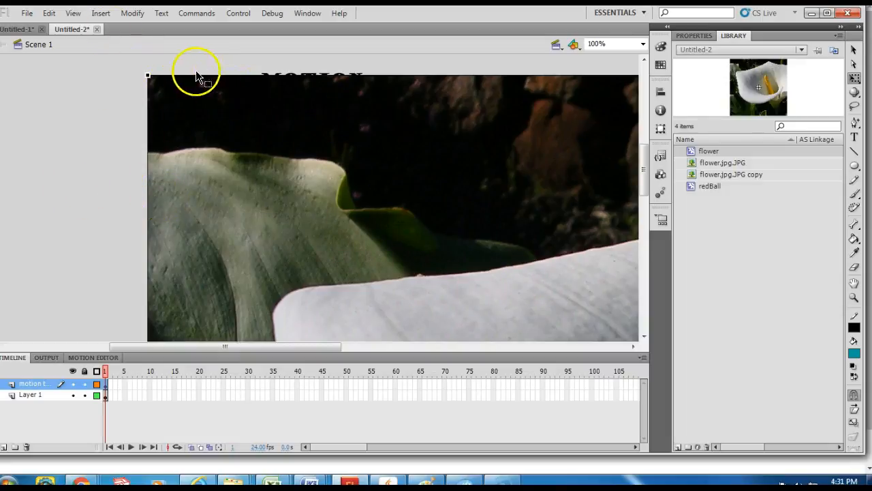
Step: Shrink the imported flower picture with the Free Transform tool to thumbnail size and place it below the title in the stage's left half
{"action": "left_click", "coordinate": [855, 78]}
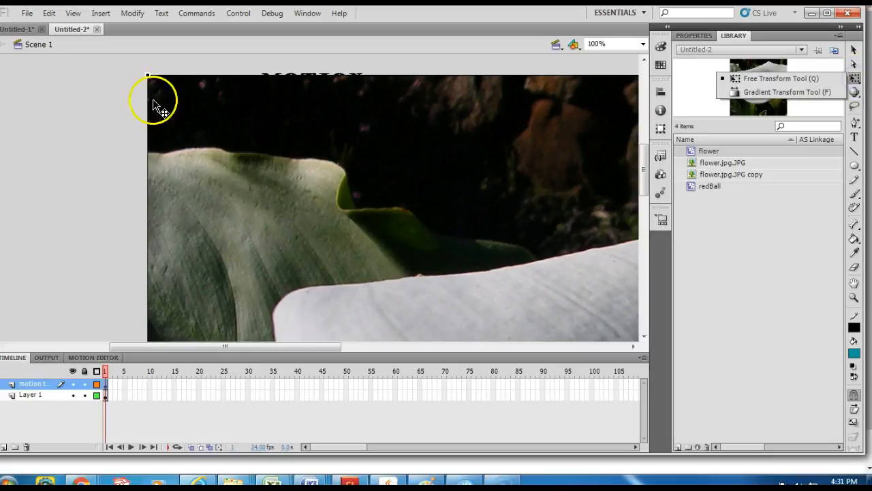
{"action": "left_click_drag", "start_coordinate": [149, 77], "coordinate": [454, 288]}
{"action": "left_click_drag", "start_coordinate": [594, 335], "coordinate": [331, 141]}
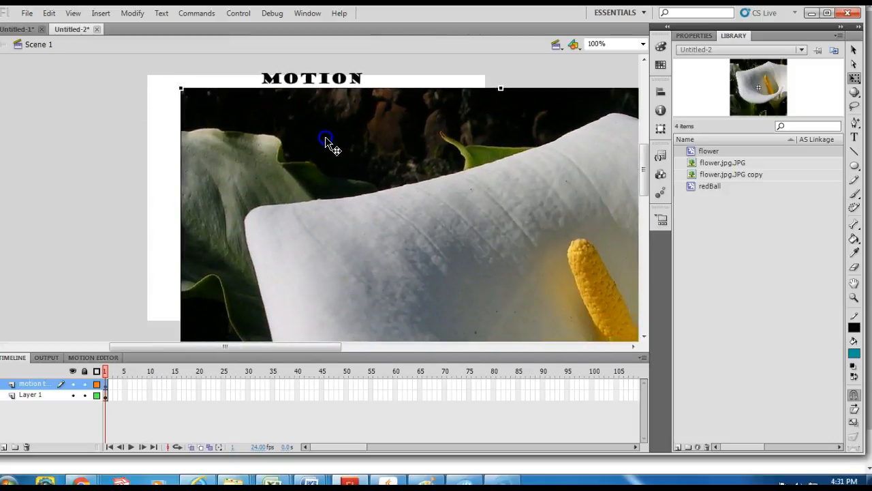
{"action": "left_click_drag", "start_coordinate": [182, 88], "coordinate": [391, 225]}
{"action": "left_click_drag", "start_coordinate": [510, 274], "coordinate": [331, 167]}
{"action": "left_click_drag", "start_coordinate": [196, 116], "coordinate": [268, 202]}
{"action": "left_click_drag", "start_coordinate": [296, 227], "coordinate": [220, 161]}
{"action": "left_click", "coordinate": [349, 178]}
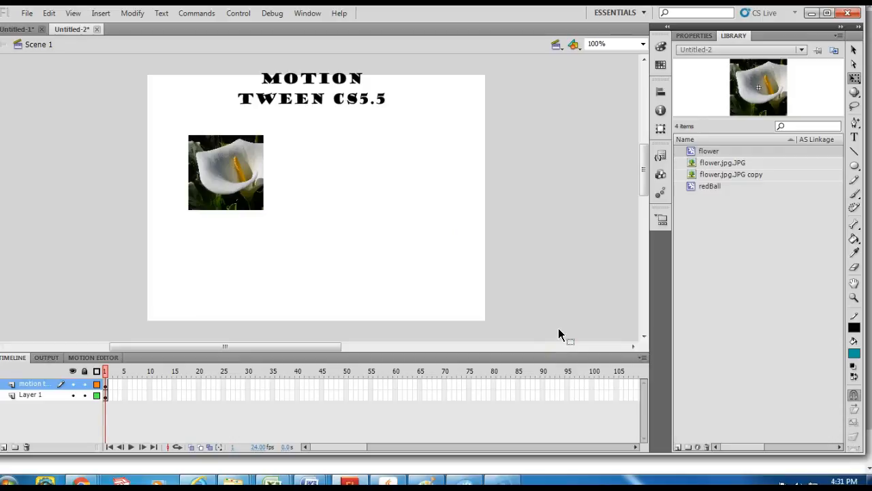
Step: Convert the flower picture to a Movie Clip symbol named flower2
{"action": "left_click", "coordinate": [226, 171]}
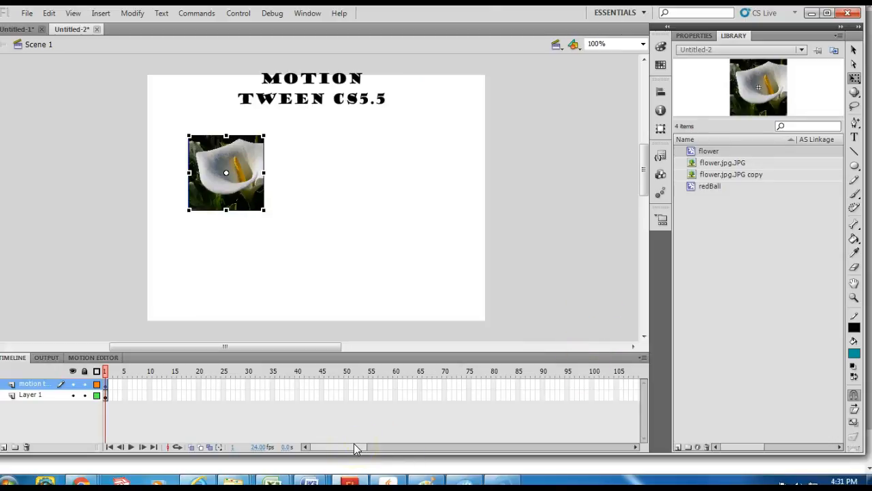
{"action": "key", "text": "F8"}
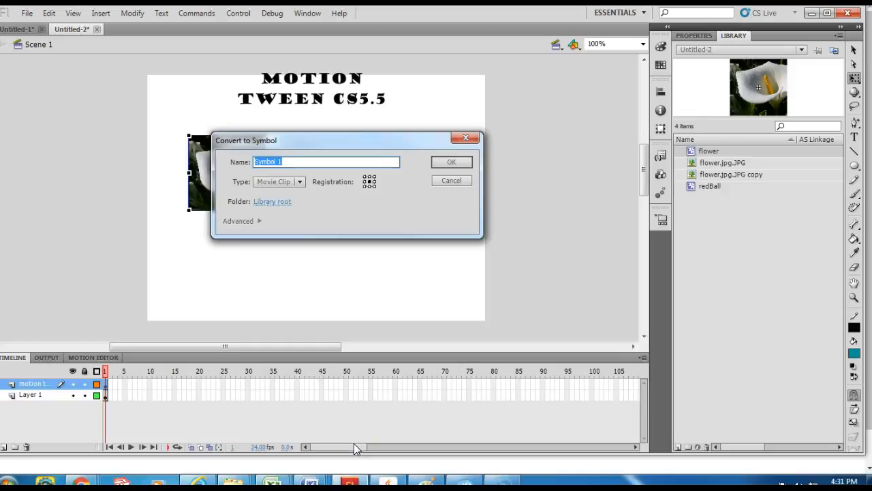
{"action": "left_click", "coordinate": [298, 181]}
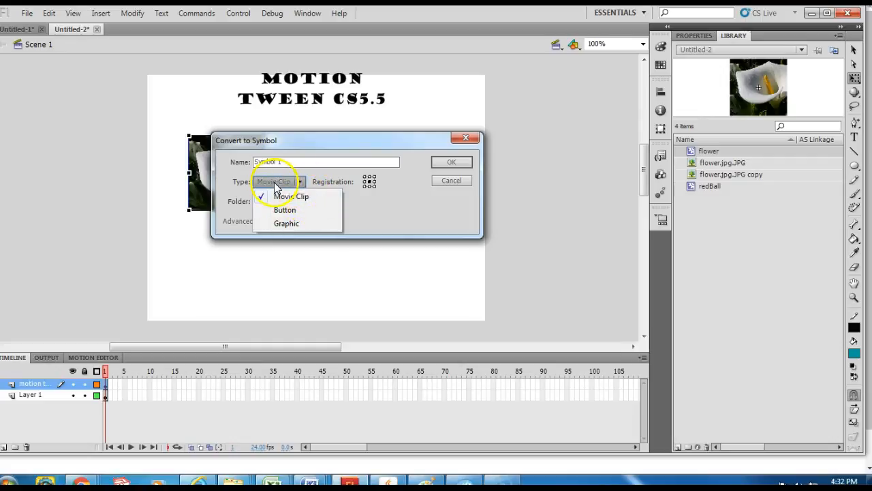
{"action": "left_click", "coordinate": [280, 196]}
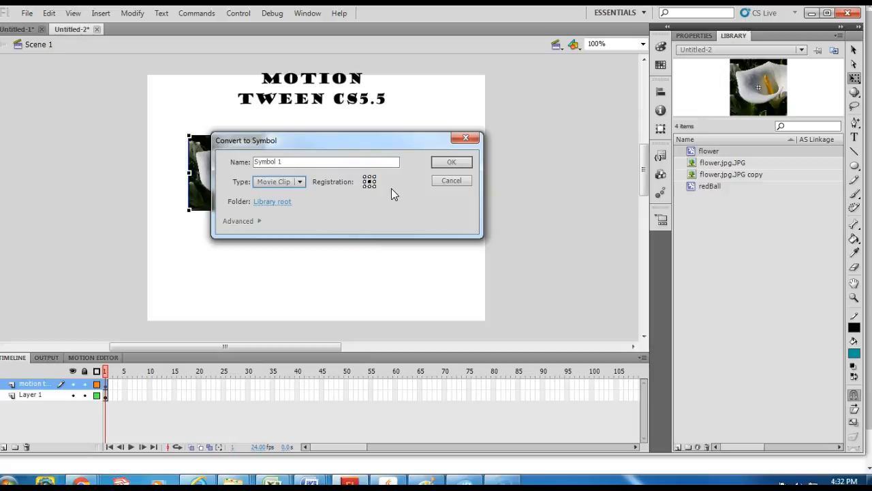
{"action": "left_click", "coordinate": [302, 161]}
{"action": "key", "text": "ctrl+a"}
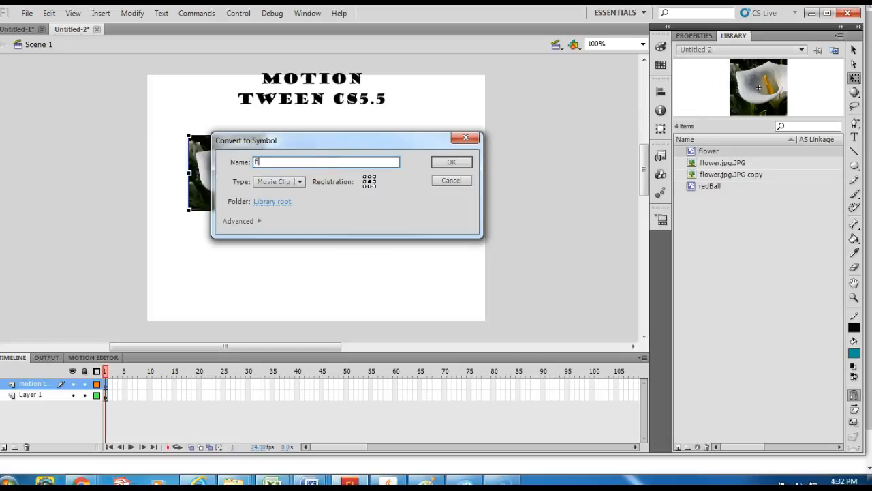
{"action": "type", "text": "flower"}
{"action": "left_click", "coordinate": [466, 164]}
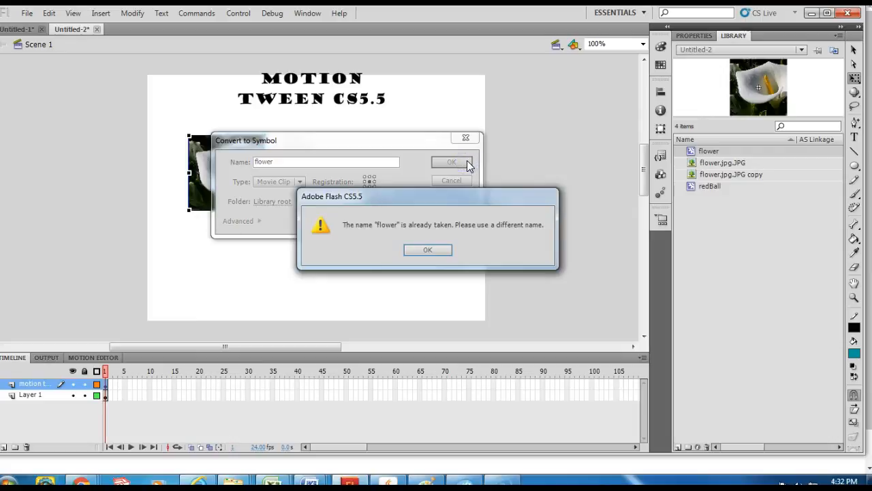
{"action": "left_click", "coordinate": [429, 250]}
{"action": "left_click", "coordinate": [289, 161]}
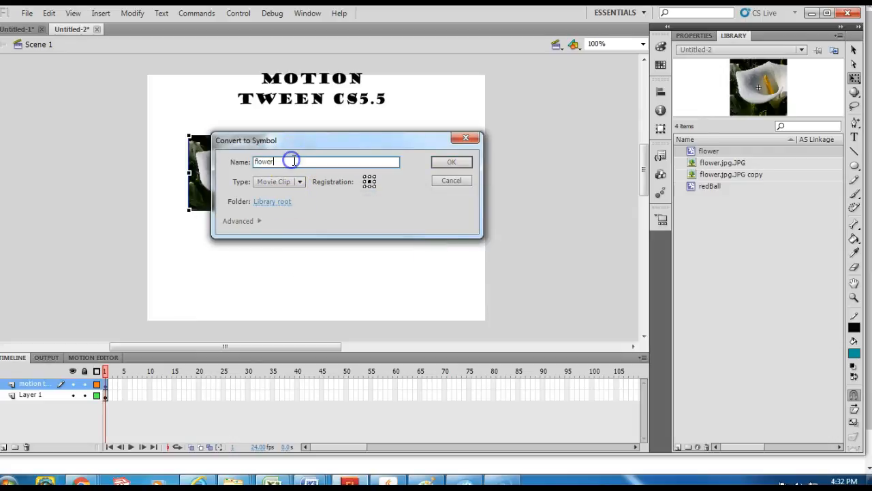
{"action": "type", "text": "2"}
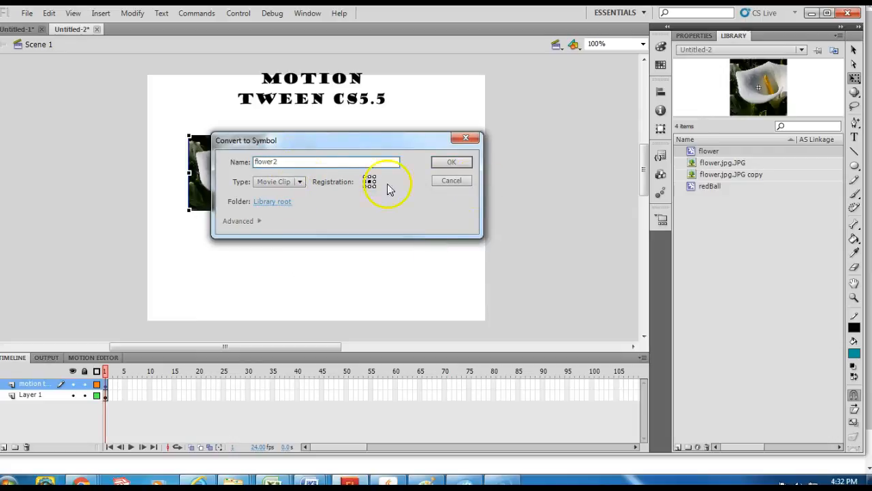
{"action": "left_click", "coordinate": [451, 162]}
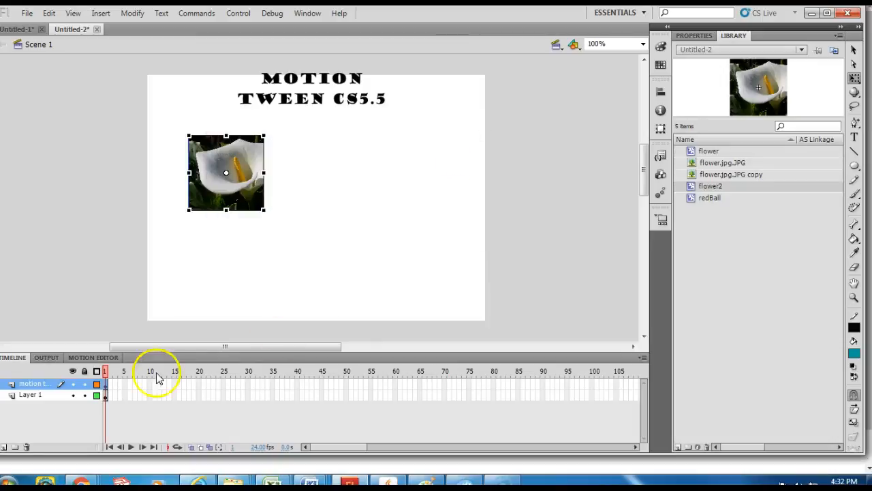
Step: Move the flower2 instance slightly down and right on the stage and create a motion tween for it
{"action": "left_click_drag", "start_coordinate": [240, 183], "coordinate": [278, 227]}
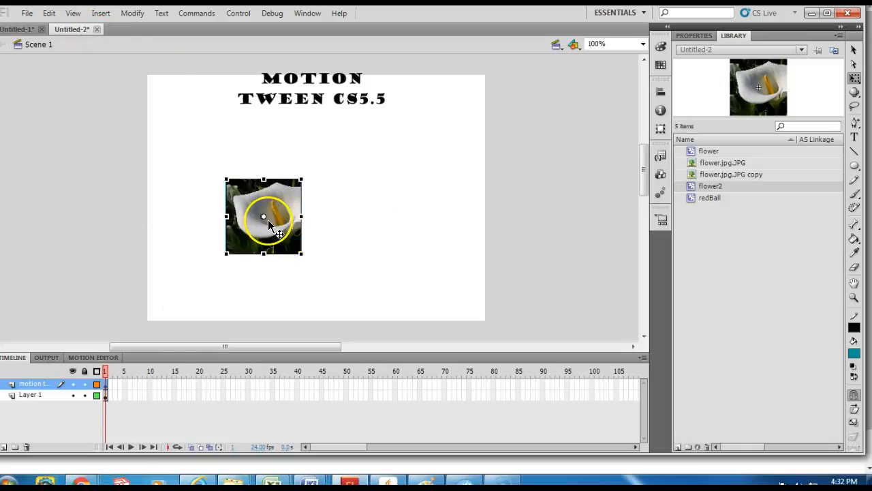
{"action": "left_click", "coordinate": [101, 15]}
{"action": "left_click", "coordinate": [125, 44]}
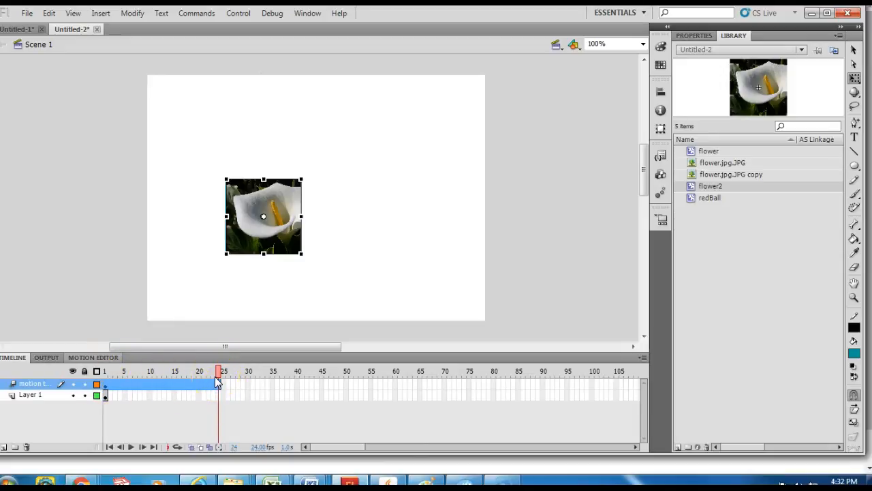
Step: At frame 1 of the tween, move the flower to the upper-left corner of the stage
{"action": "left_click_drag", "start_coordinate": [219, 376], "coordinate": [105, 388]}
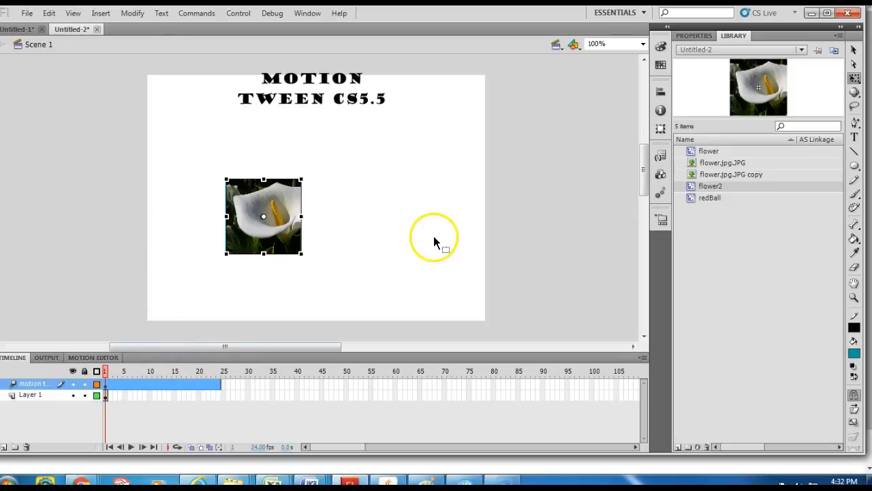
{"action": "mouse_move", "coordinate": [105, 371]}
{"action": "left_mouse_down"}
{"action": "mouse_move", "coordinate": [227, 377]}
{"action": "mouse_move", "coordinate": [107, 381]}
{"action": "left_mouse_up"}
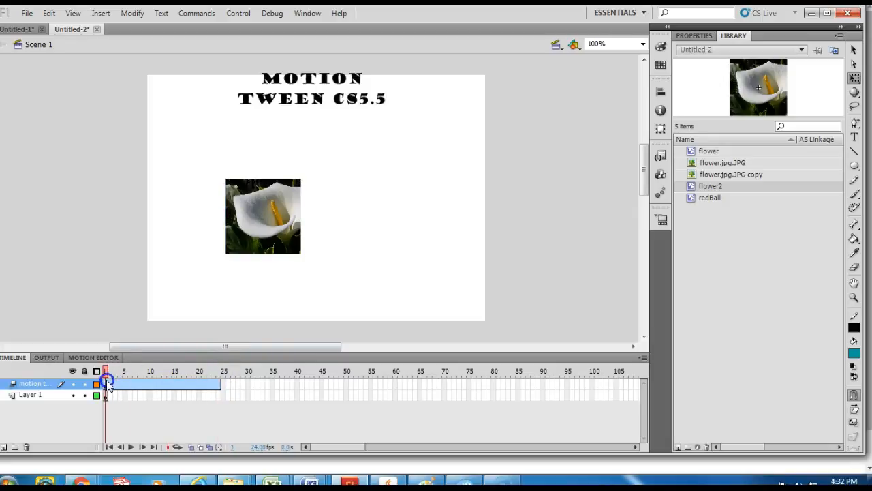
{"action": "left_click", "coordinate": [106, 382]}
{"action": "left_click_drag", "start_coordinate": [295, 242], "coordinate": [209, 138]}
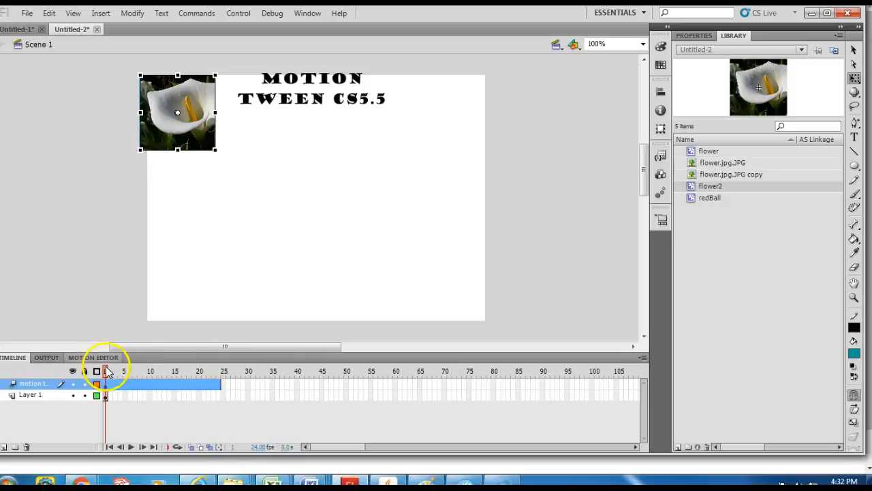
Step: At frame 24 of the tween, move the flower to the lower-right area of the stage
{"action": "left_click_drag", "start_coordinate": [107, 373], "coordinate": [229, 382]}
{"action": "left_click", "coordinate": [68, 386]}
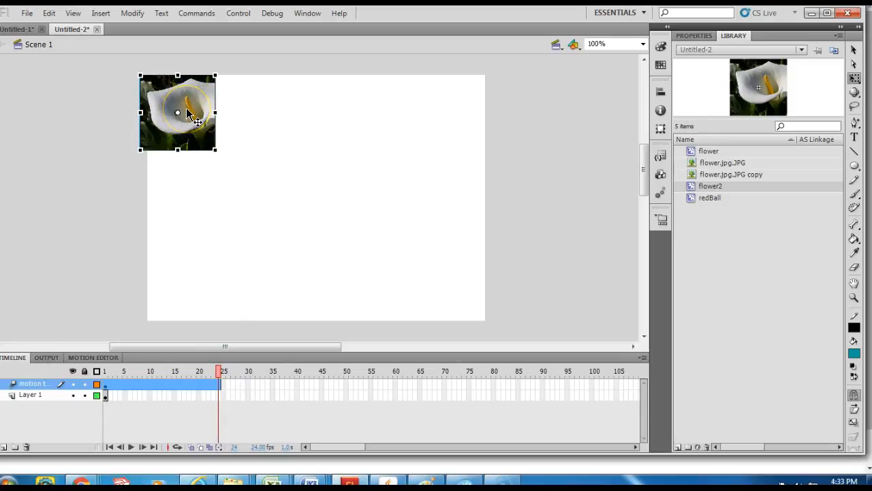
{"action": "left_click_drag", "start_coordinate": [188, 112], "coordinate": [433, 246]}
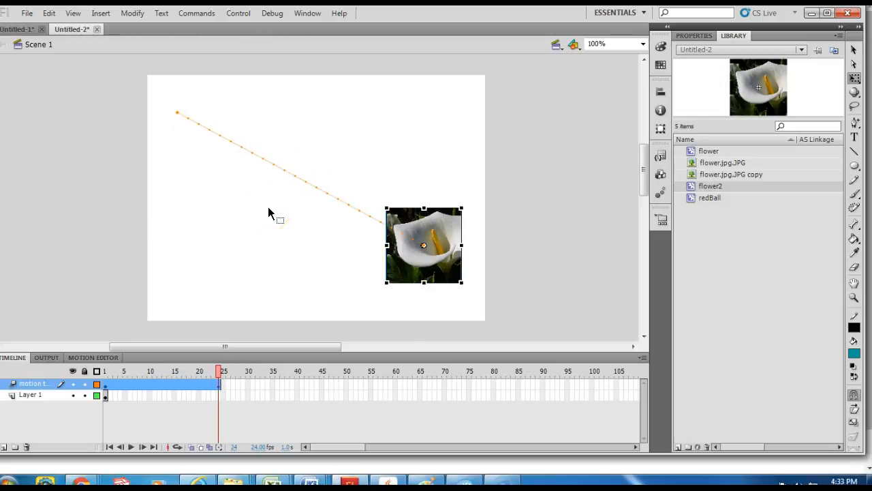
Step: Test the movie to preview the flower's motion, and close the preview
{"action": "key", "text": "ctrl+Return"}
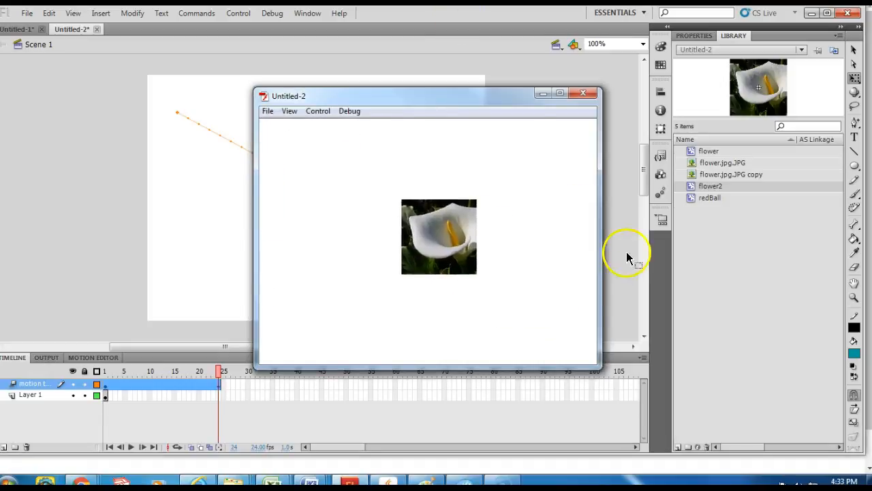
{"action": "left_click", "coordinate": [586, 95]}
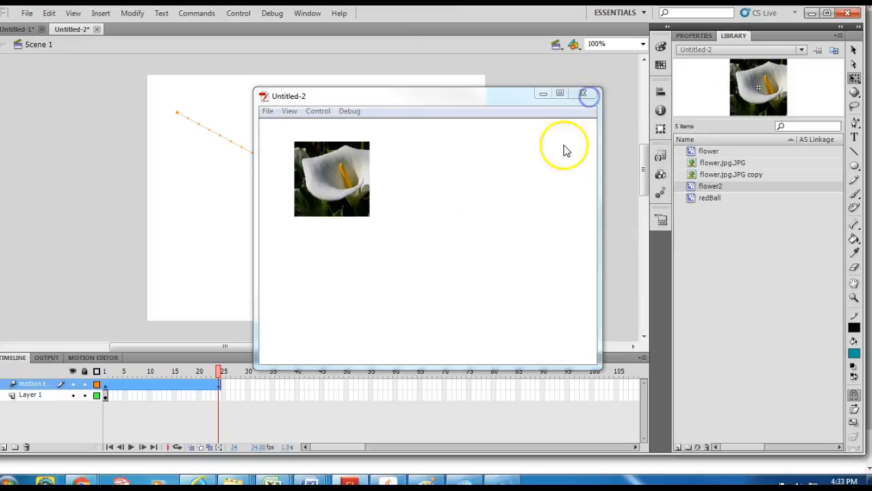
{"action": "left_click", "coordinate": [583, 94]}
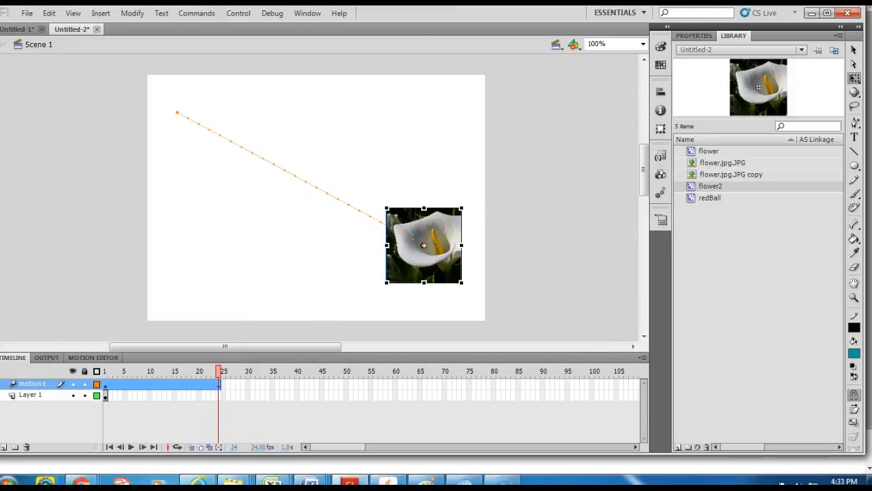
Step: Bend the flower's straight motion path into an arc along the stage's upper edge and down its right side with the Selection tool
{"action": "left_click", "coordinate": [853, 53]}
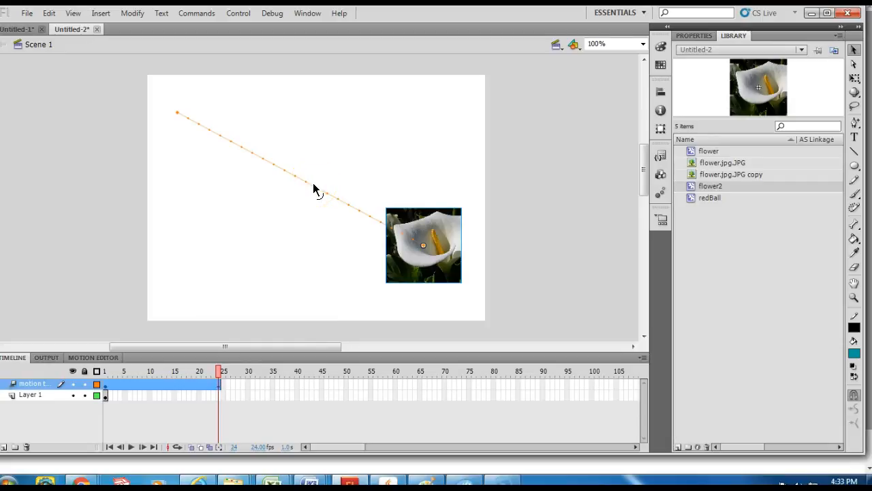
{"action": "left_click_drag", "start_coordinate": [314, 186], "coordinate": [501, 156]}
{"action": "left_click_drag", "start_coordinate": [285, 55], "coordinate": [431, 83]}
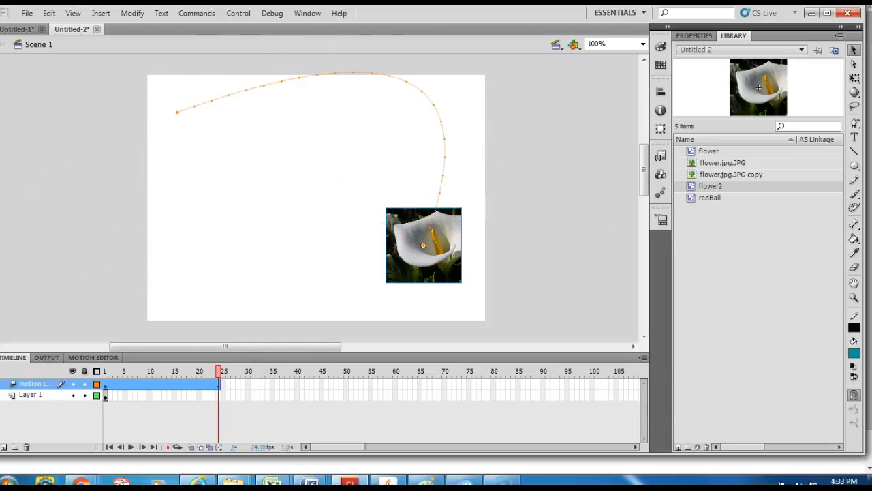
Step: Preview the flower's motion in a test movie, close it, and pull the motion path's curve inward to make a flatter arc
{"action": "key", "text": "ctrl+Return"}
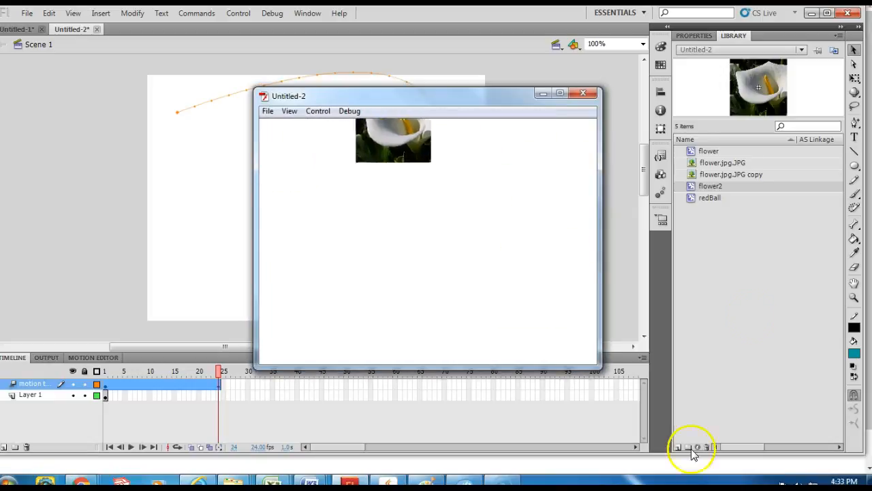
{"action": "left_click", "coordinate": [584, 94]}
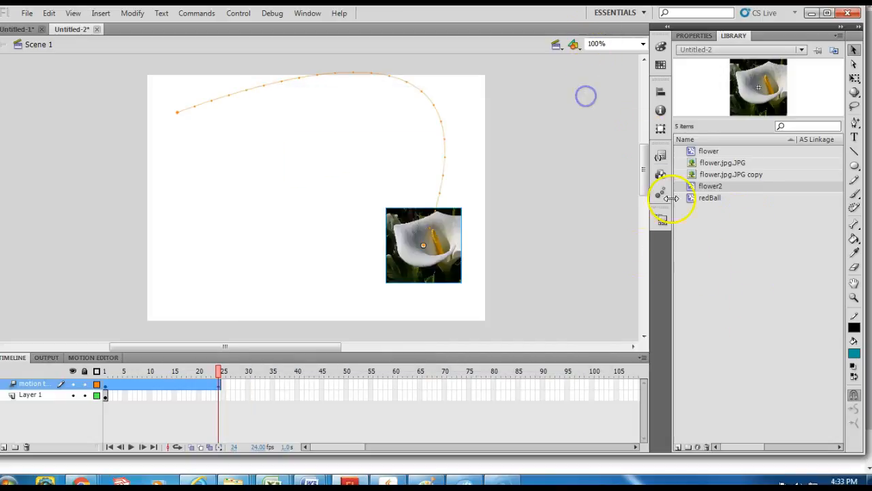
{"action": "left_click_drag", "start_coordinate": [422, 96], "coordinate": [380, 135]}
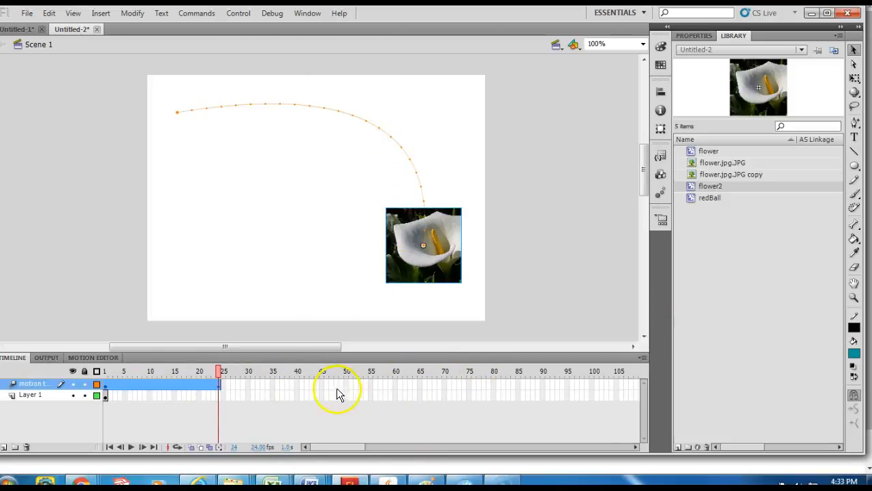
Step: Extend the motion tween to frame 55 and move the flower there to the lower-middle area of the stage
{"action": "left_click", "coordinate": [373, 385]}
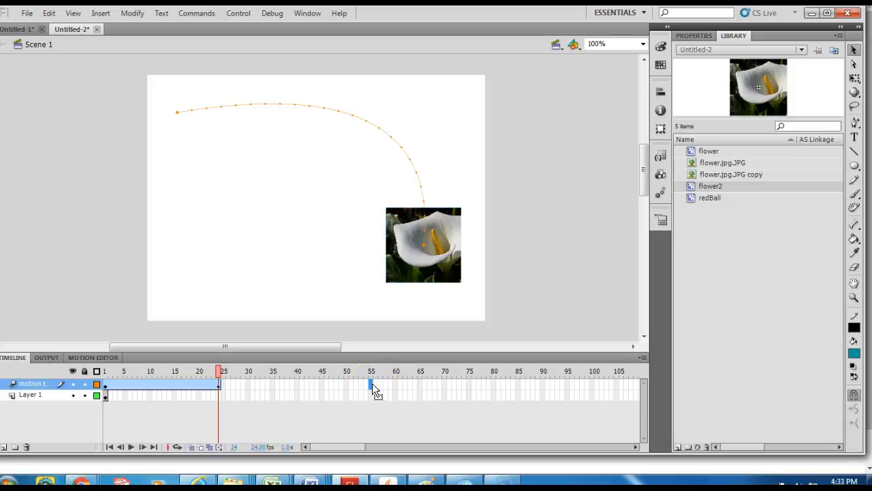
{"action": "right_click", "coordinate": [374, 387]}
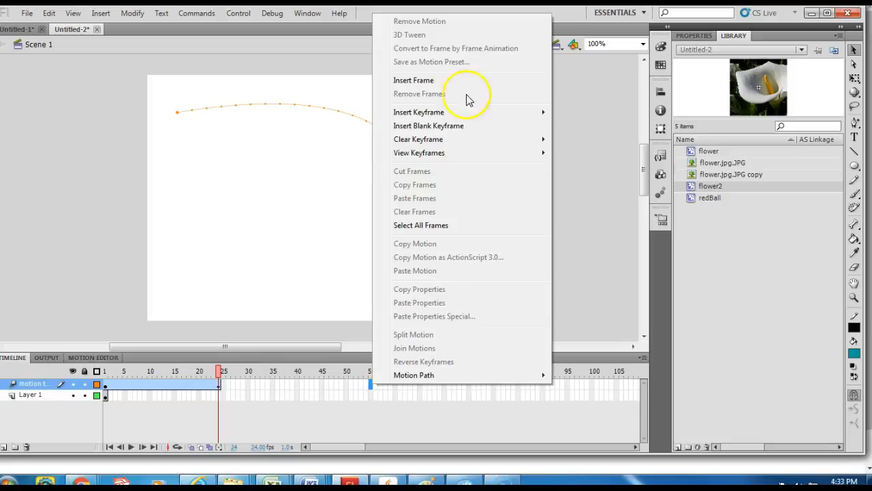
{"action": "left_click", "coordinate": [432, 81]}
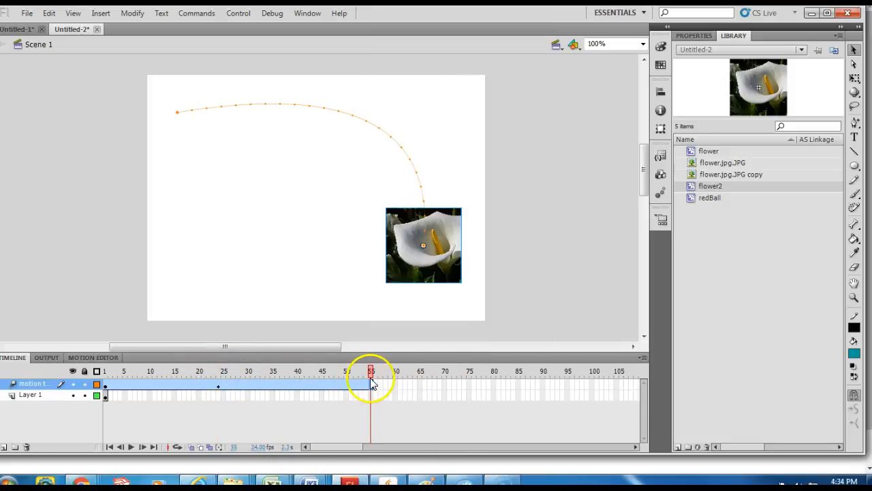
{"action": "left_click_drag", "start_coordinate": [451, 262], "coordinate": [304, 268]}
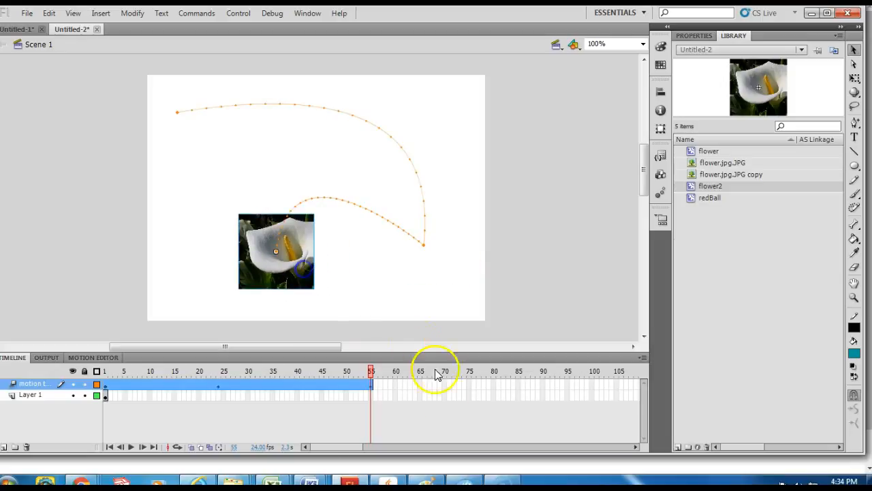
Step: Reposition the flower near the stage's upper middle at frame 38 and at its lower-left edge at frame 13
{"action": "left_click_drag", "start_coordinate": [371, 370], "coordinate": [286, 389]}
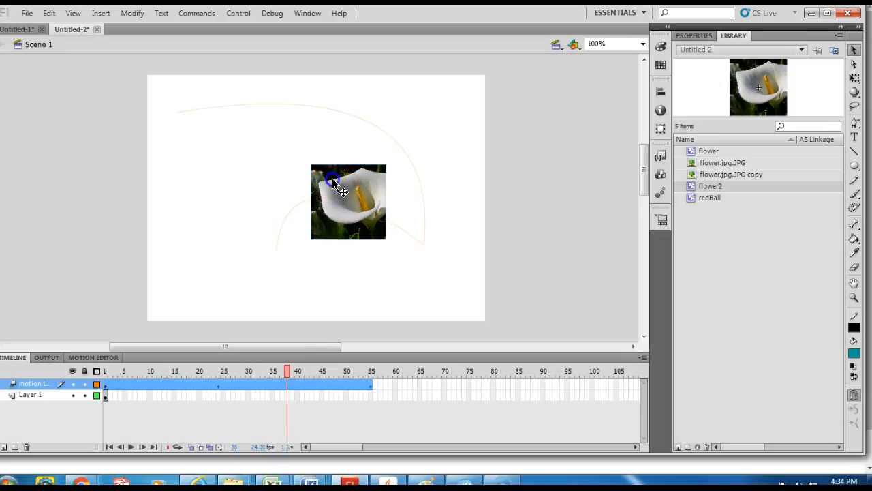
{"action": "left_click_drag", "start_coordinate": [333, 181], "coordinate": [323, 109]}
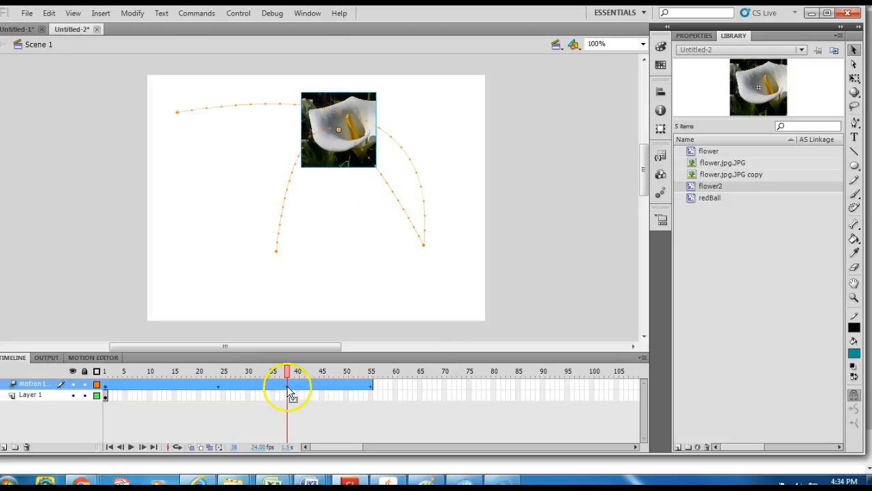
{"action": "left_click_drag", "start_coordinate": [287, 371], "coordinate": [162, 393]}
{"action": "left_click_drag", "start_coordinate": [365, 87], "coordinate": [187, 243]}
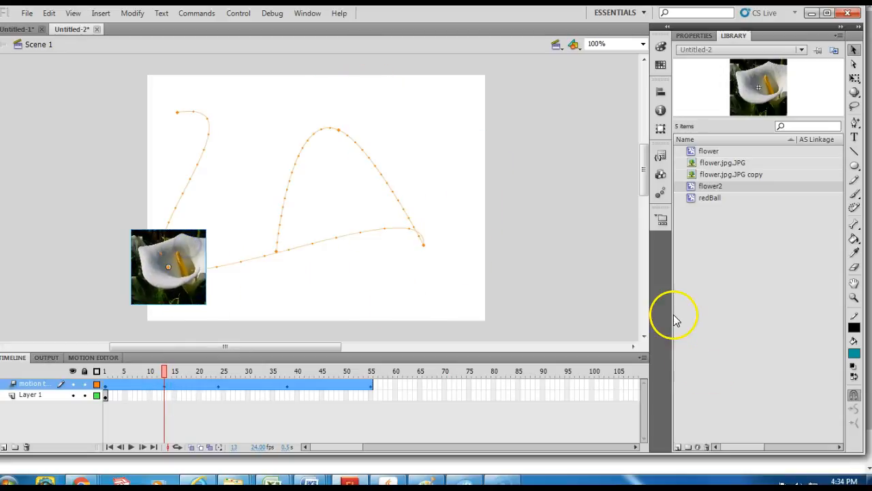
Step: Test the movie to preview the flower following its multi-point path, and close the preview
{"action": "key", "text": "ctrl+Return"}
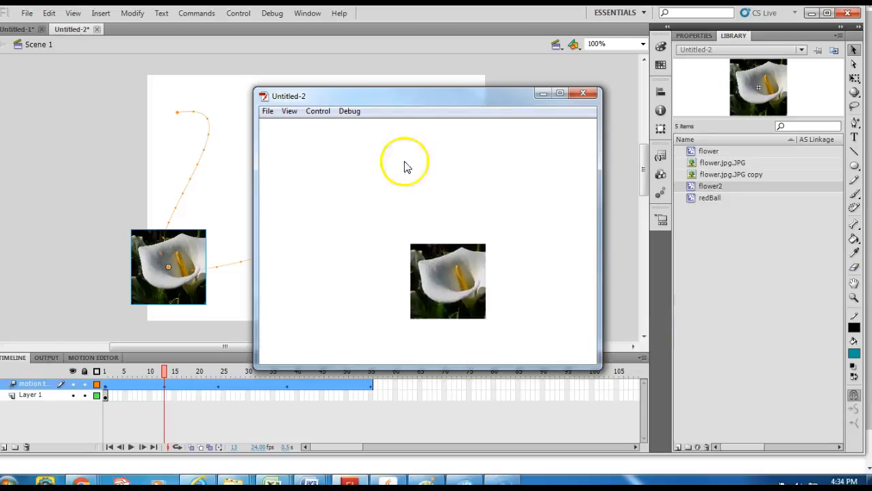
{"action": "left_click", "coordinate": [584, 93]}
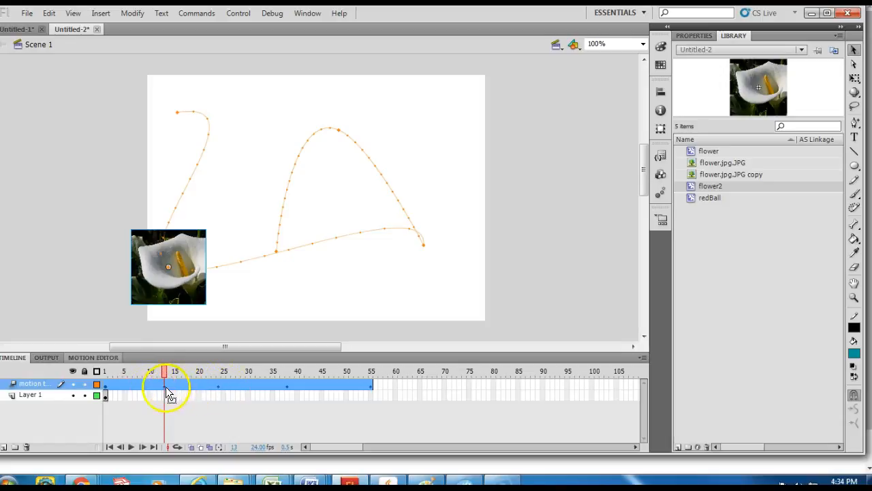
Step: Stretch the whole motion tween span out to frame 101 to slow the flower's animation
{"action": "left_click_drag", "start_coordinate": [165, 372], "coordinate": [210, 376]}
{"action": "left_click_drag", "start_coordinate": [358, 230], "coordinate": [284, 234]}
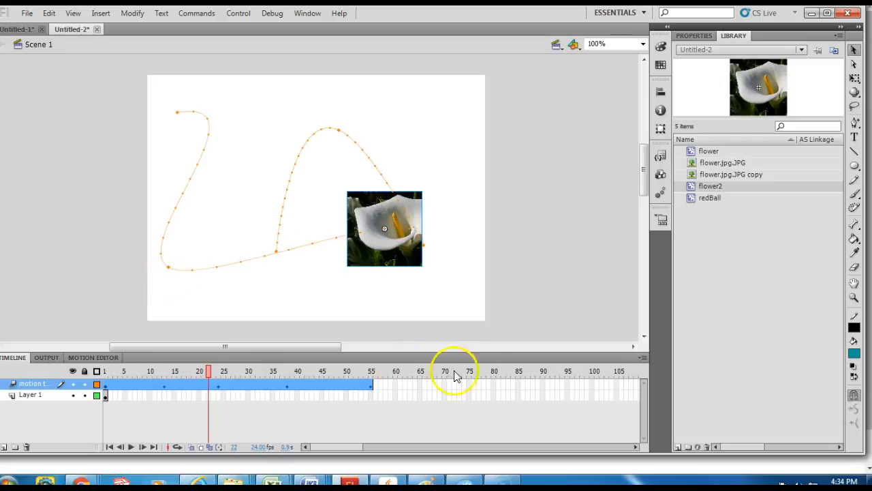
{"action": "left_click_drag", "start_coordinate": [372, 387], "coordinate": [371, 387]}
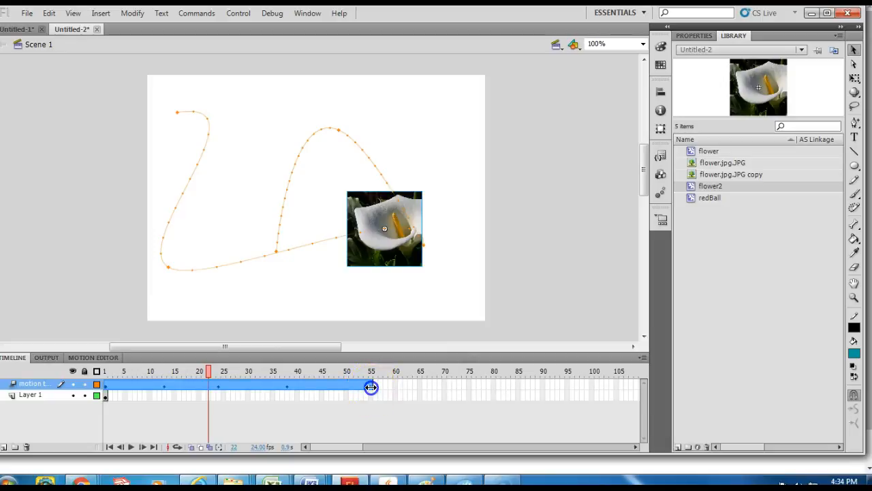
{"action": "left_click_drag", "start_coordinate": [396, 391], "coordinate": [596, 386]}
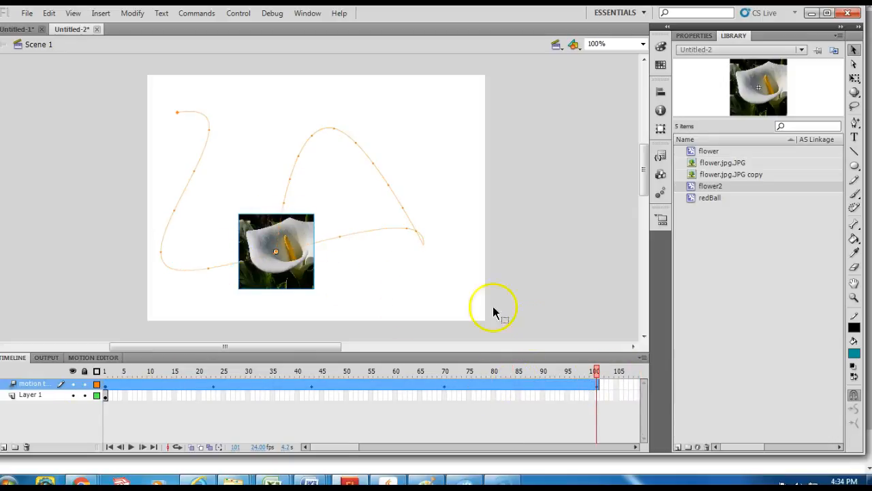
Step: Return to frame 1, test the movie to check the lengthened tween, and close the preview
{"action": "left_click_drag", "start_coordinate": [599, 373], "coordinate": [79, 372]}
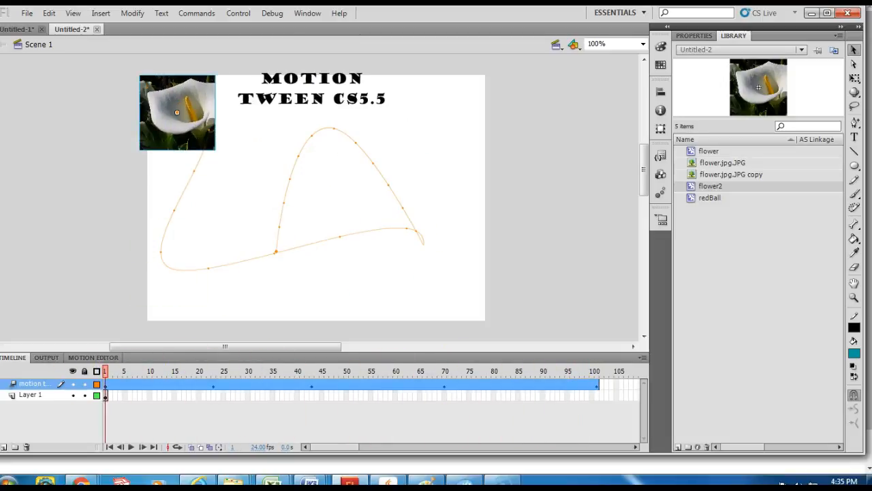
{"action": "key", "text": "ctrl+Return"}
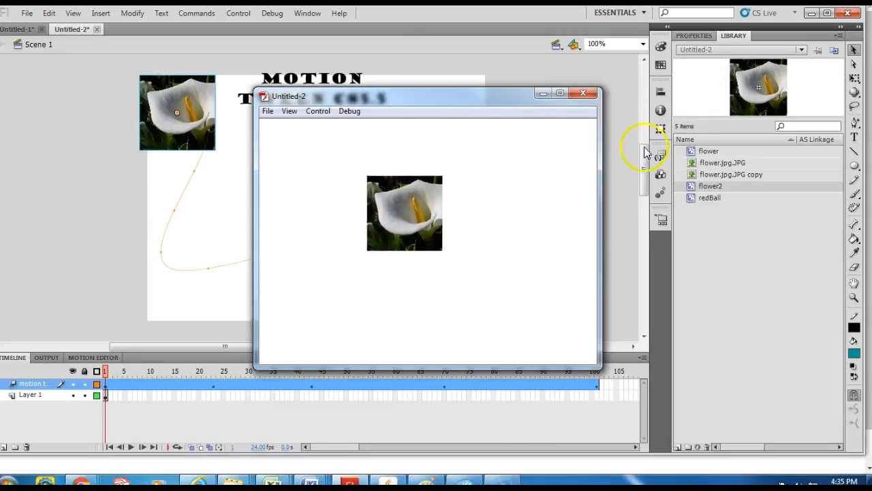
{"action": "left_click", "coordinate": [583, 93]}
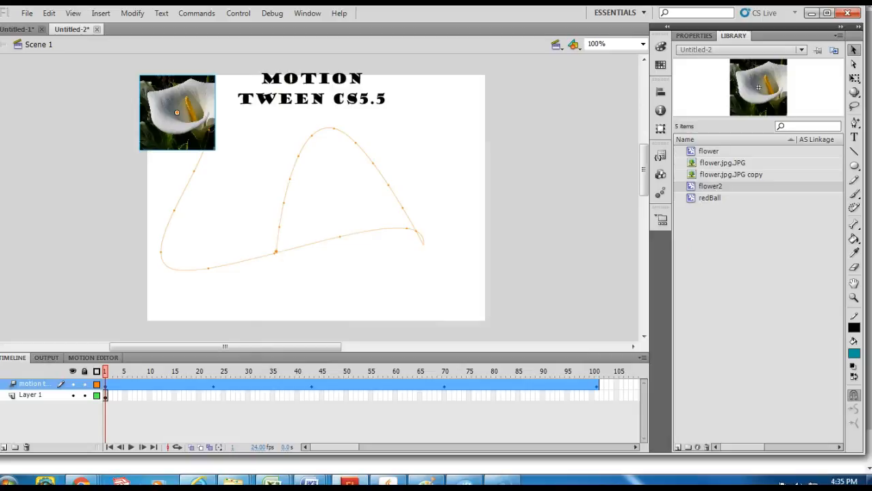